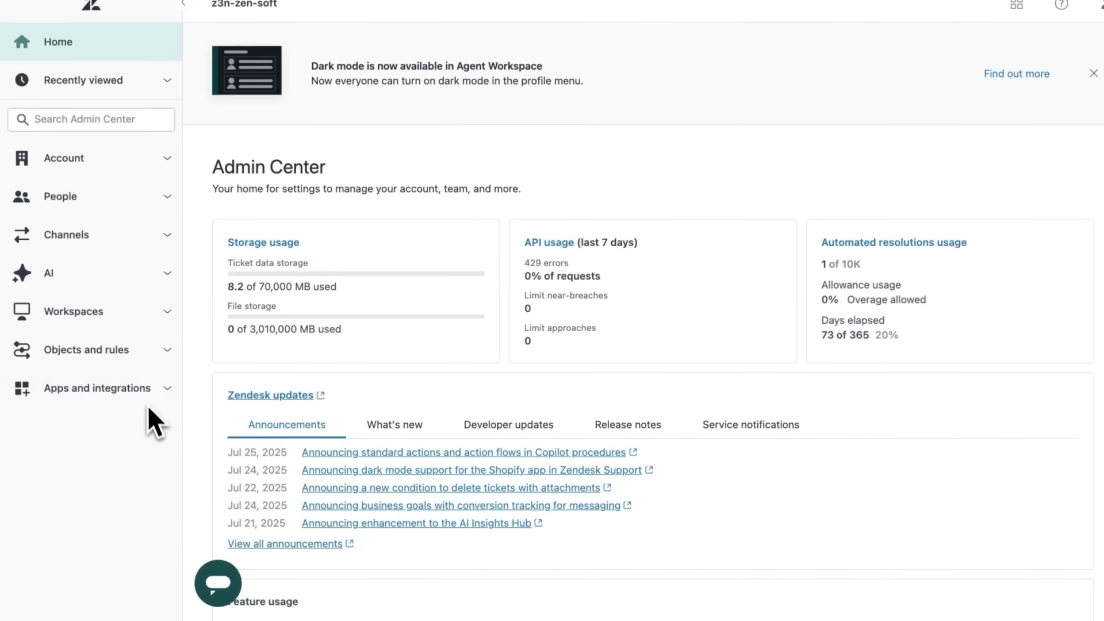
Open the Salesforce integration from Apps and integrations > Integrations to see its connections.
left_click(143, 396)
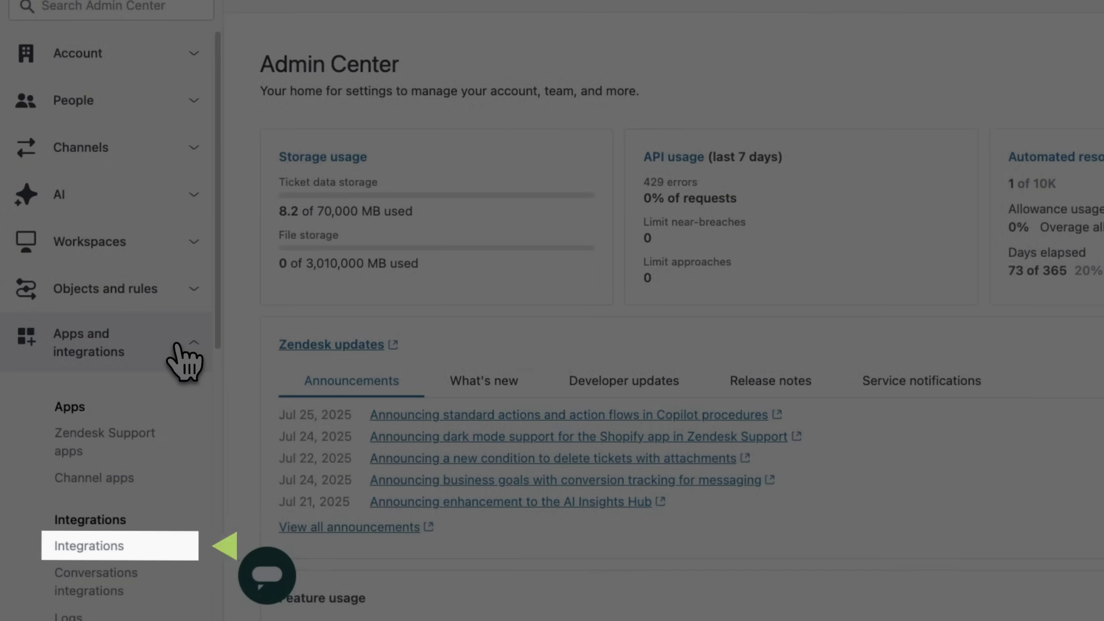
left_click(111, 548)
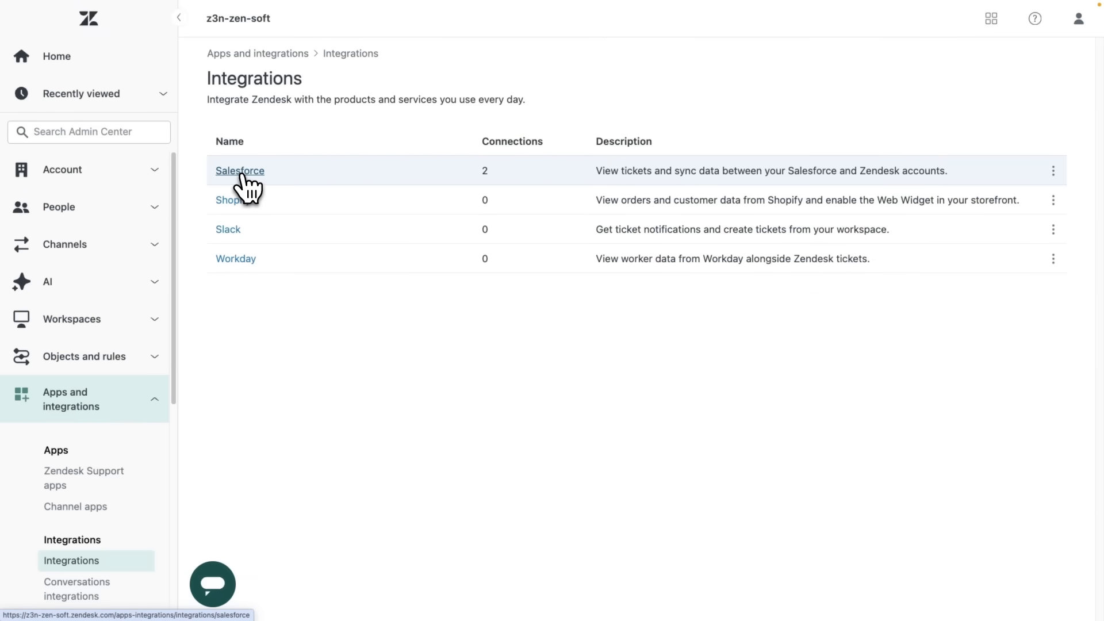
left_click(248, 185)
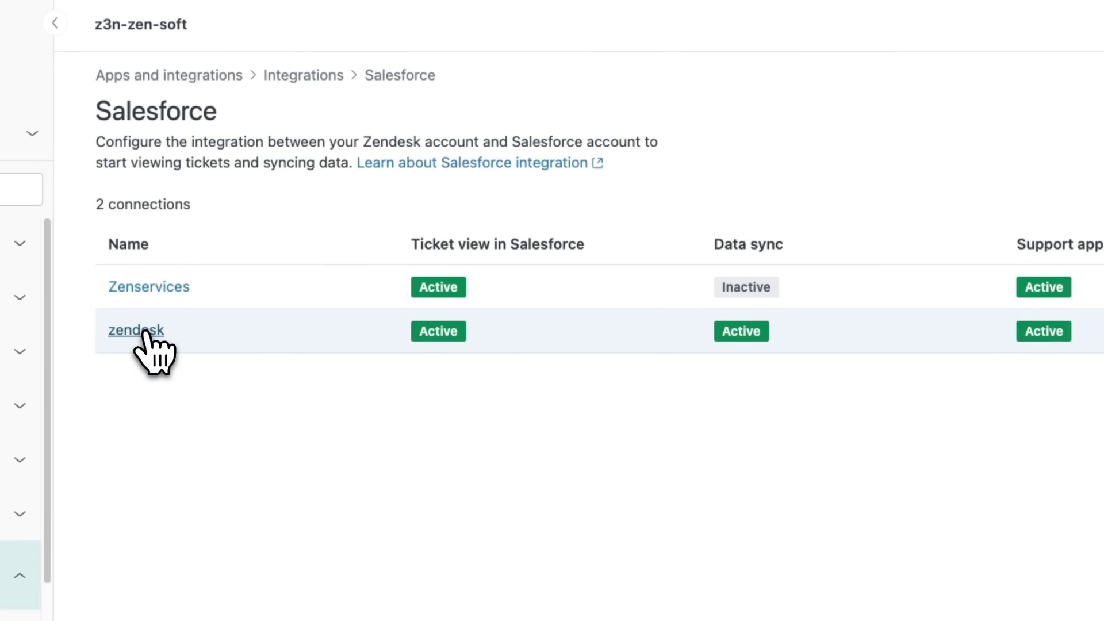
Review the Zenservices and zendesk connections' action menus, leaving the zendesk Actions menu open.
left_click(142, 332)
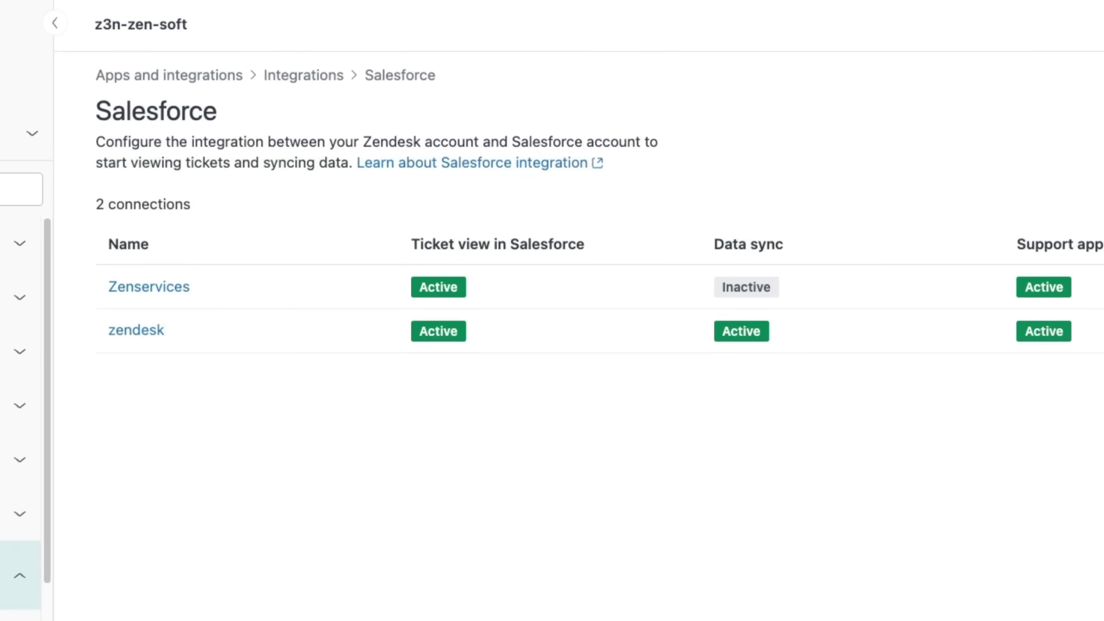
left_click(1033, 286)
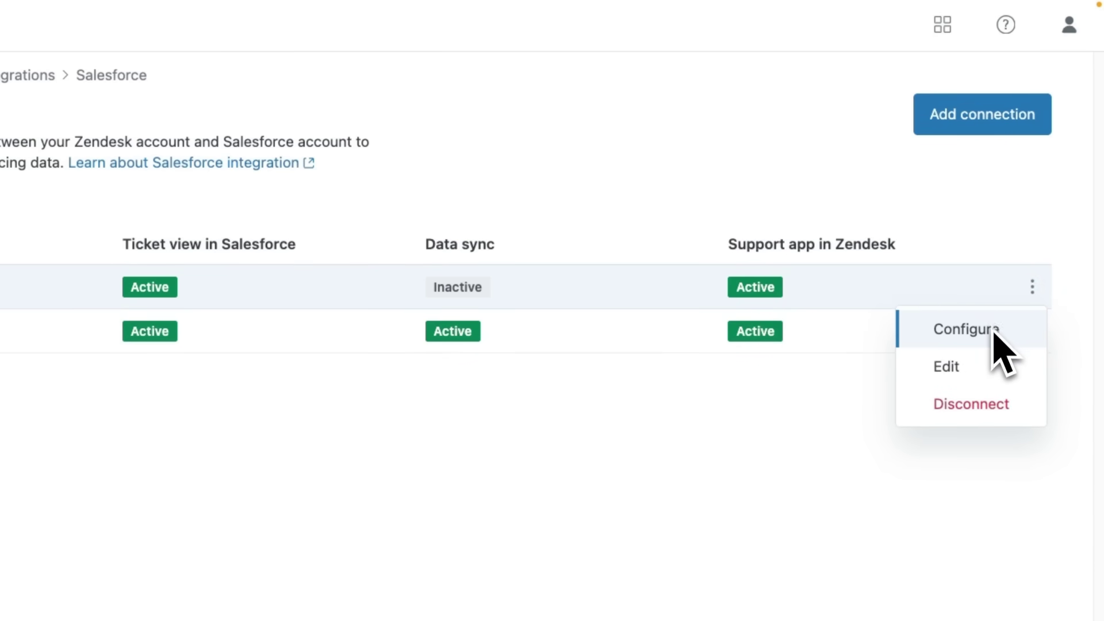
left_click(1086, 386)
left_click(1032, 331)
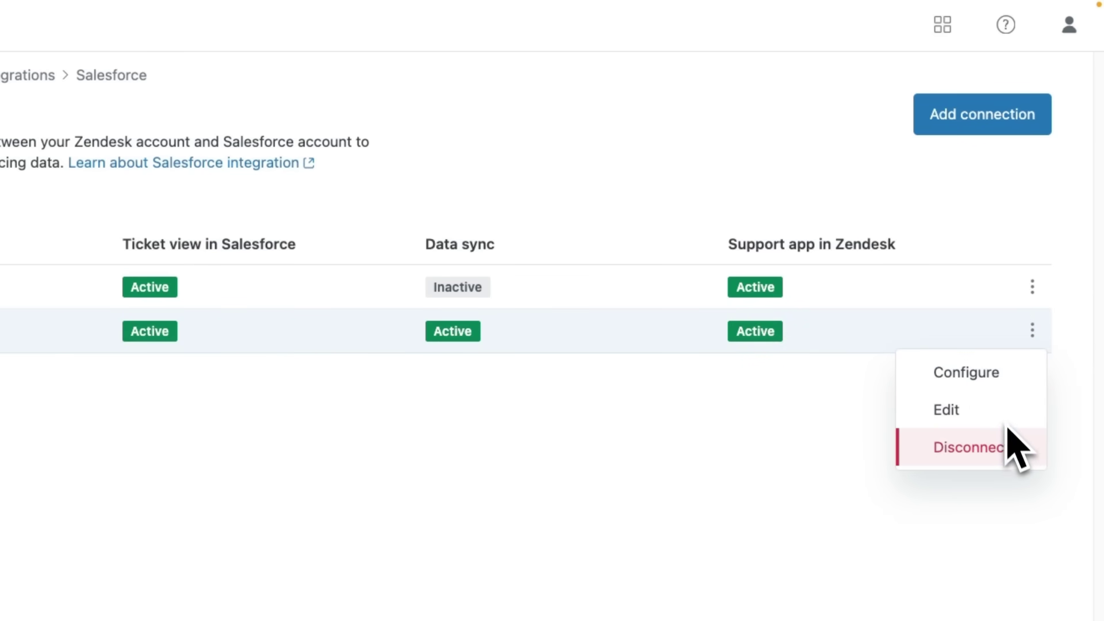
left_click(1078, 455)
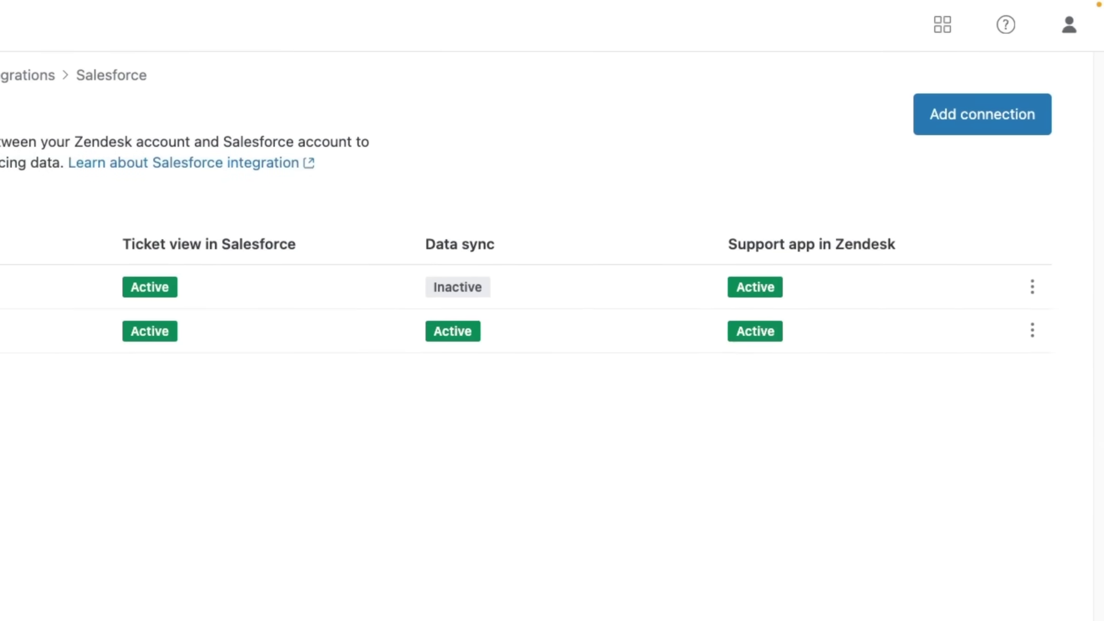
left_click(1032, 330)
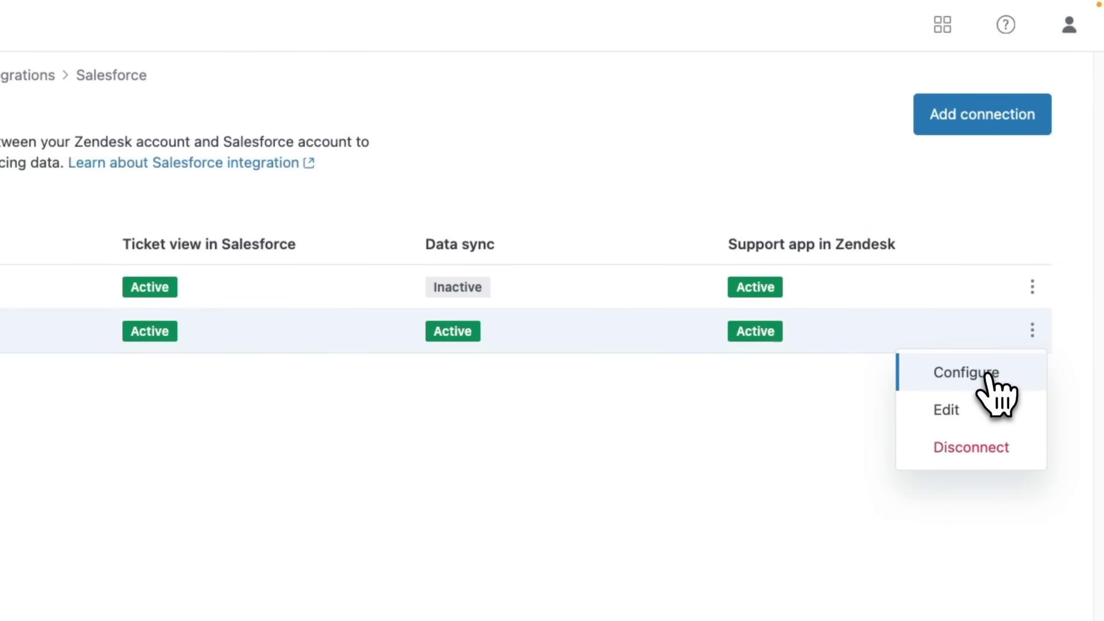
Configure the zendesk connection and review its Ticket view settings and account, contact, opportunity and lead mappings.
left_click(988, 373)
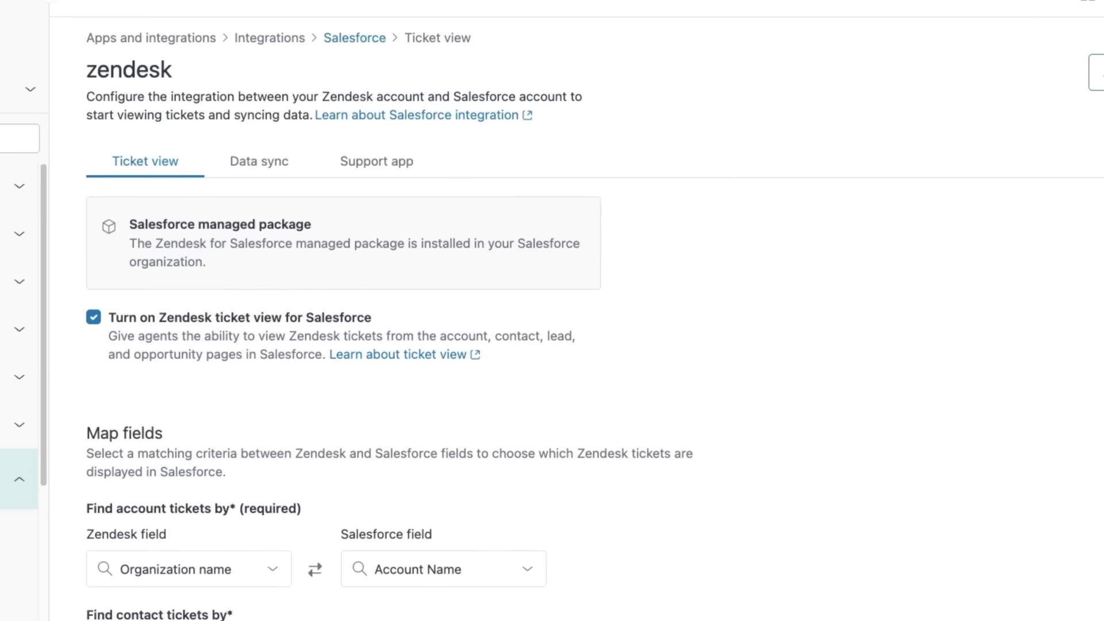
scroll(389, 315, "down", 3)
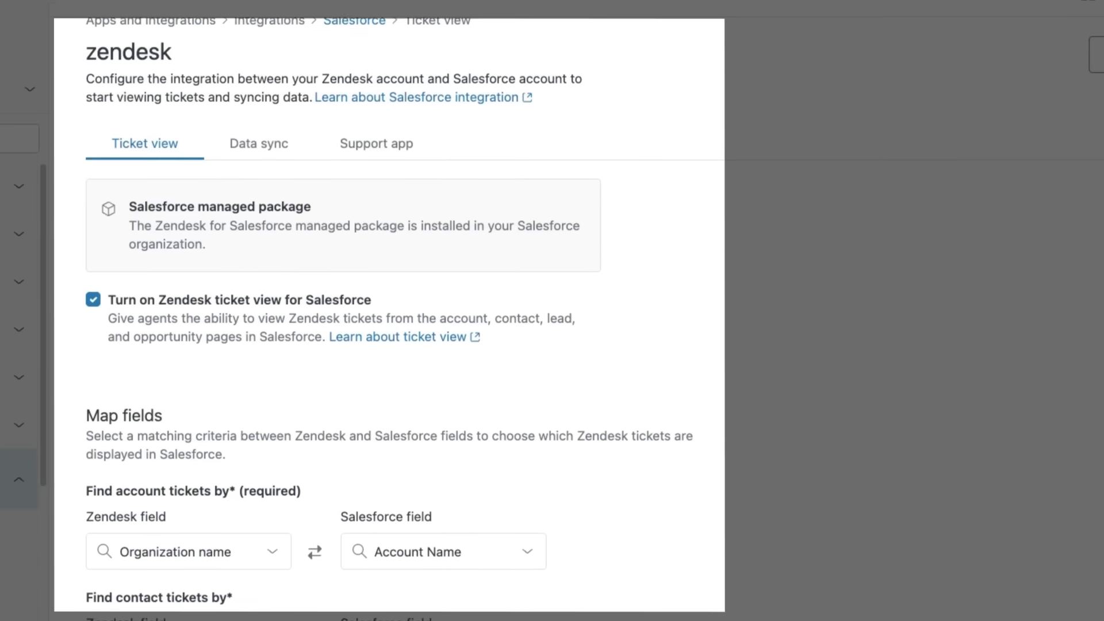
scroll(389, 315, "down", 5)
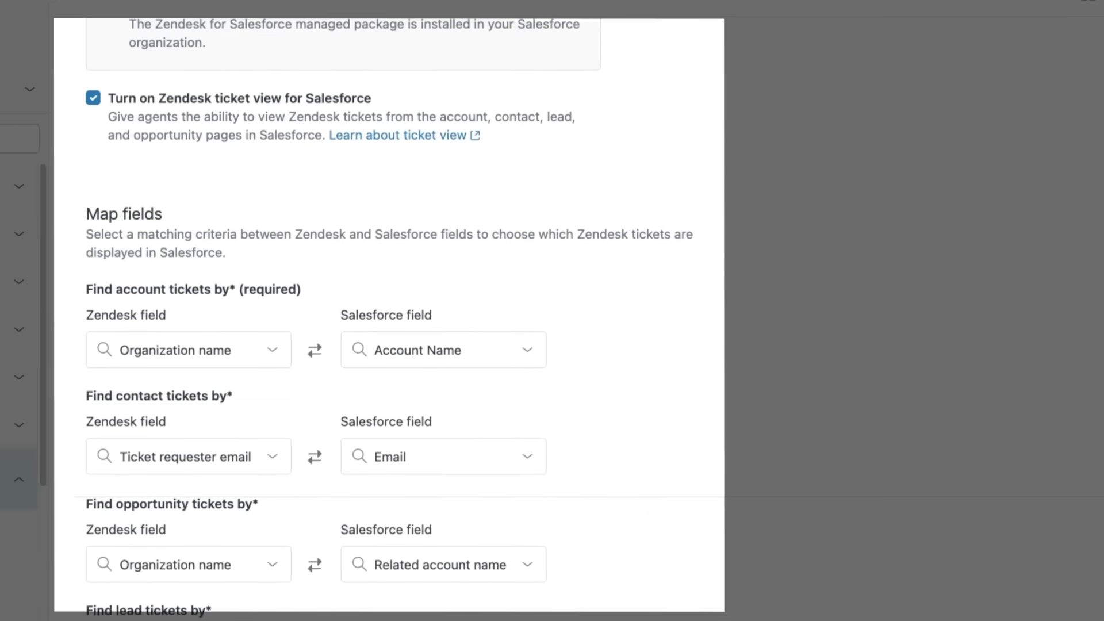
scroll(389, 314, "down", 5)
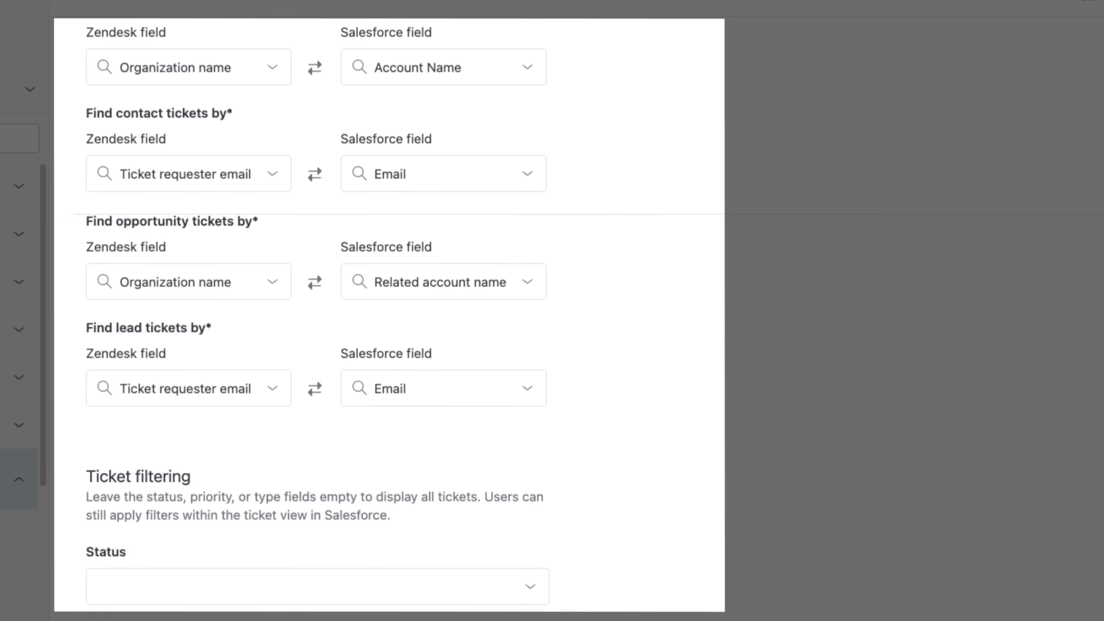
scroll(389, 315, "down", 2)
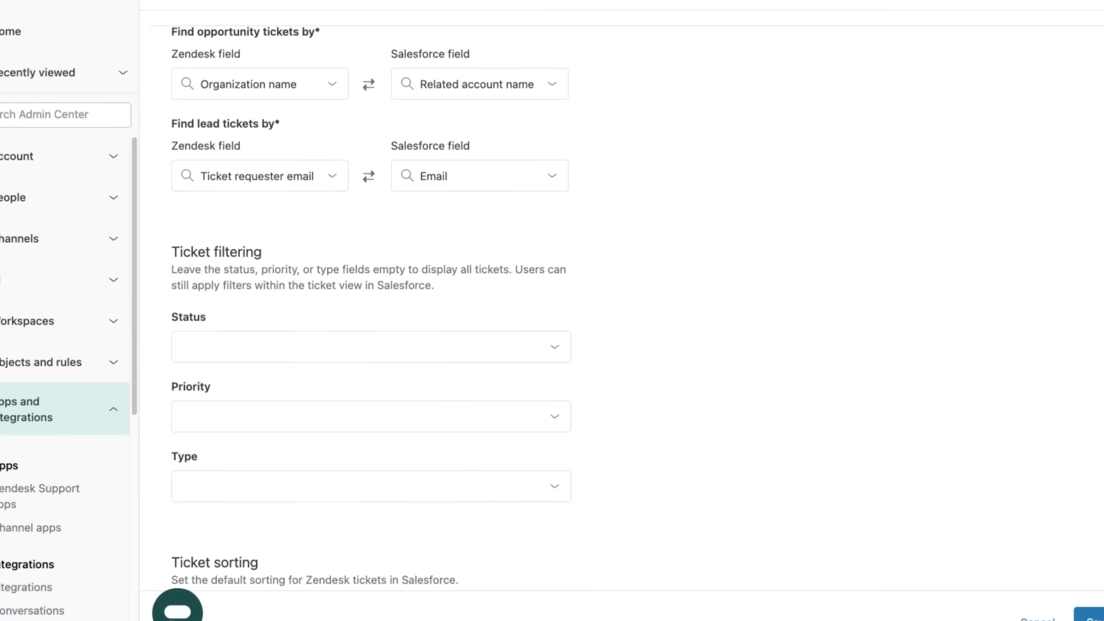
scroll(389, 315, "up", 3)
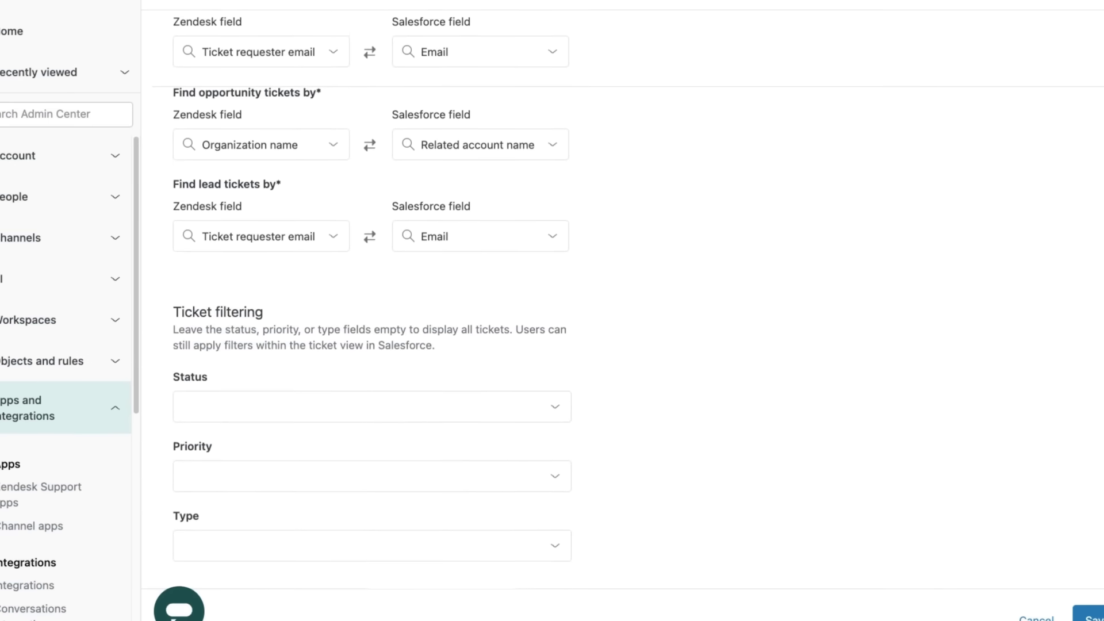
scroll(389, 315, "up", 4)
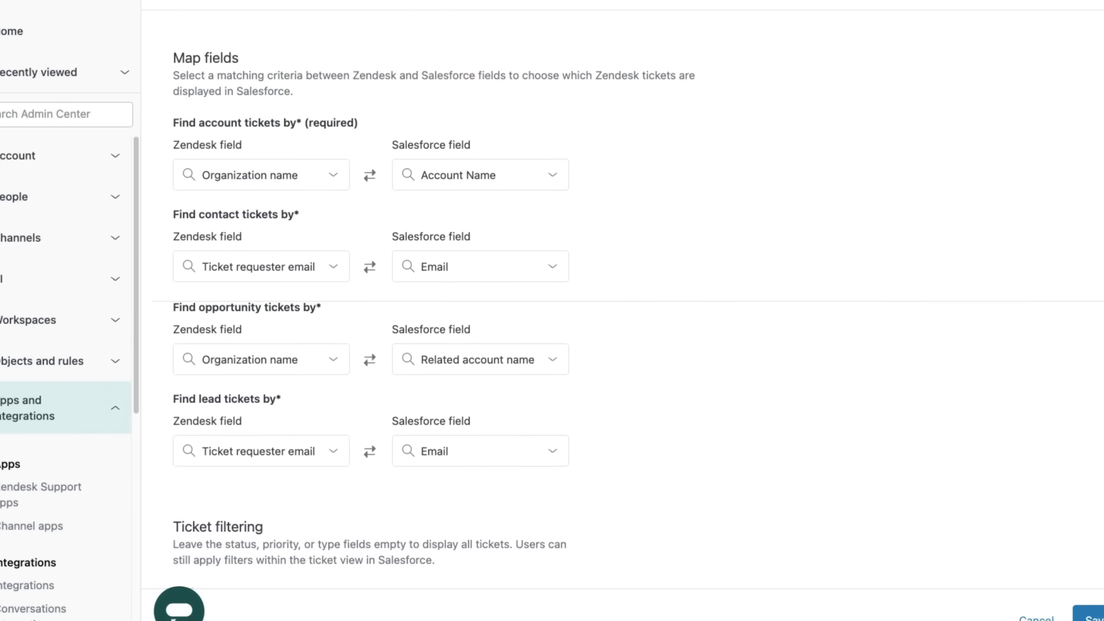
scroll(389, 315, "up", 2)
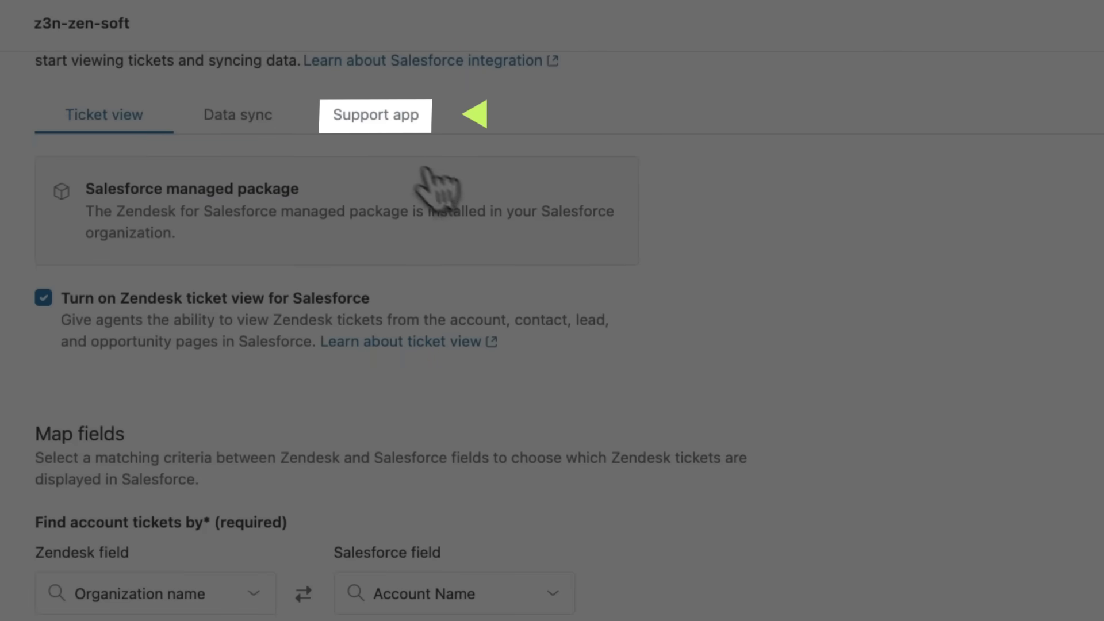
Check the Support app and Data sync tabs, confirming all three syncs are Active.
left_click(397, 129)
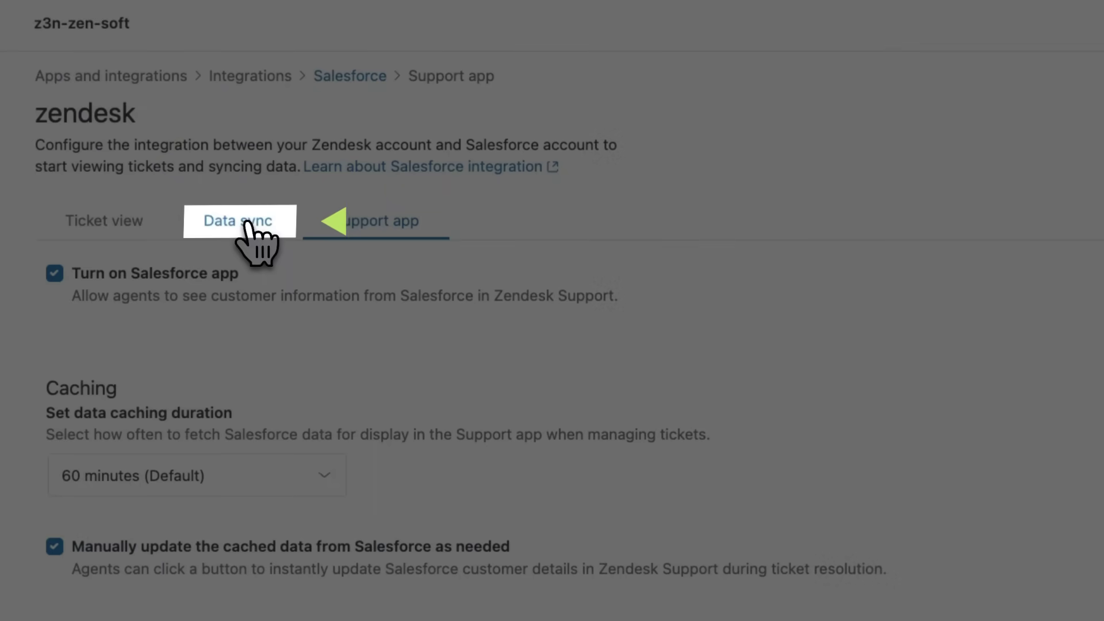
left_click(321, 134)
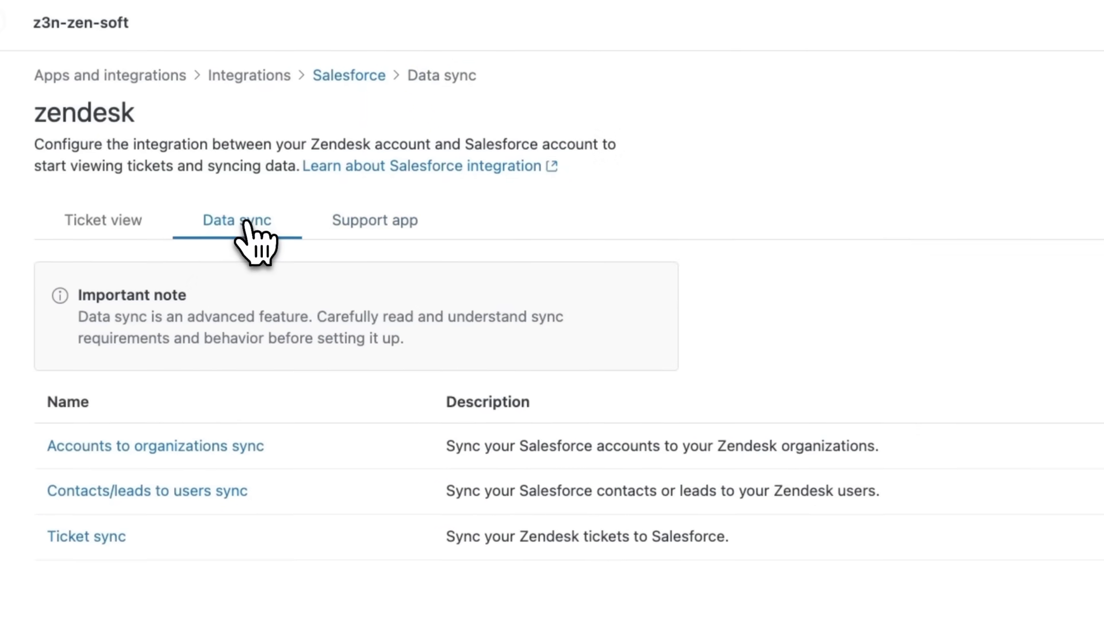
left_click(1028, 262)
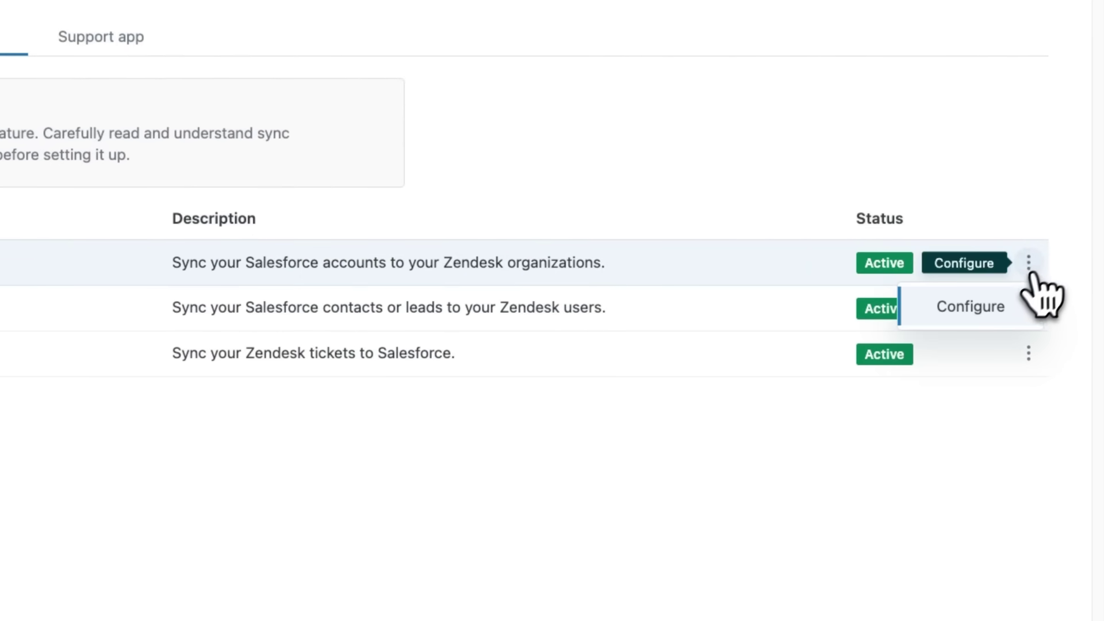
left_click(1002, 424)
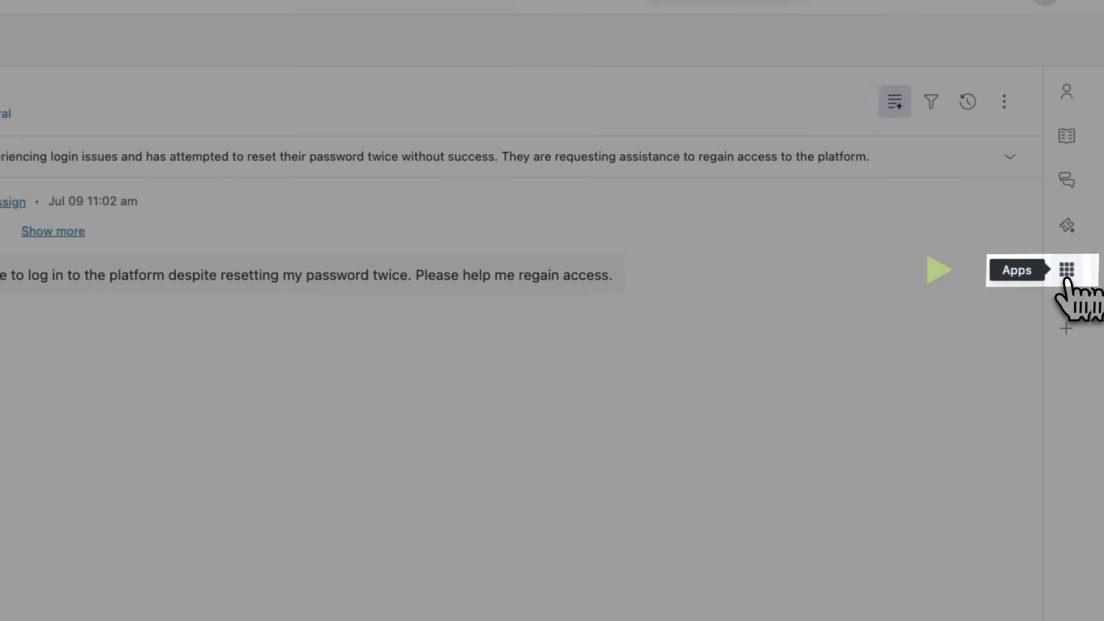
Show the Login Issues ticket's apps panel with ByteWorks' Salesforce account details and contract.
left_click(1066, 270)
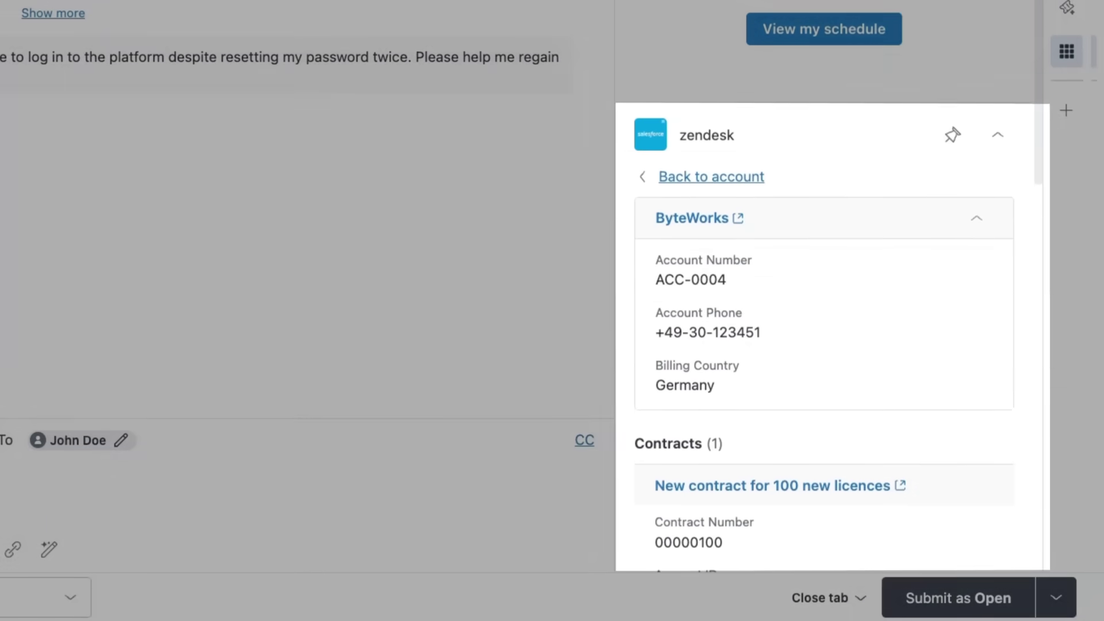
scroll(832, 332, "down", 4)
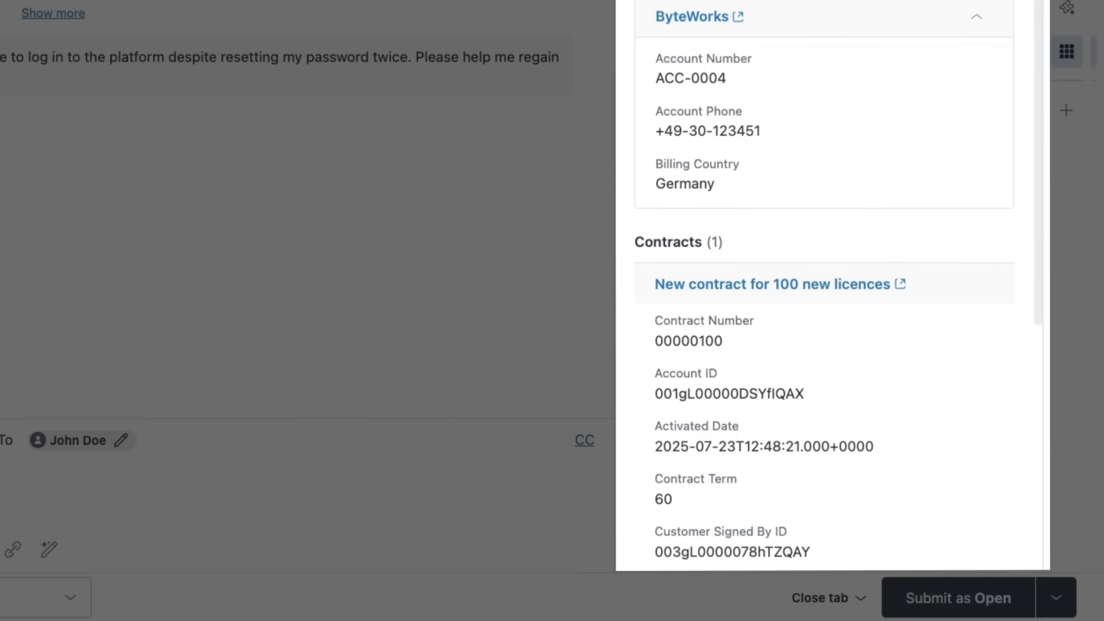
scroll(823, 287, "up", 3)
scroll(823, 288, "up", 2)
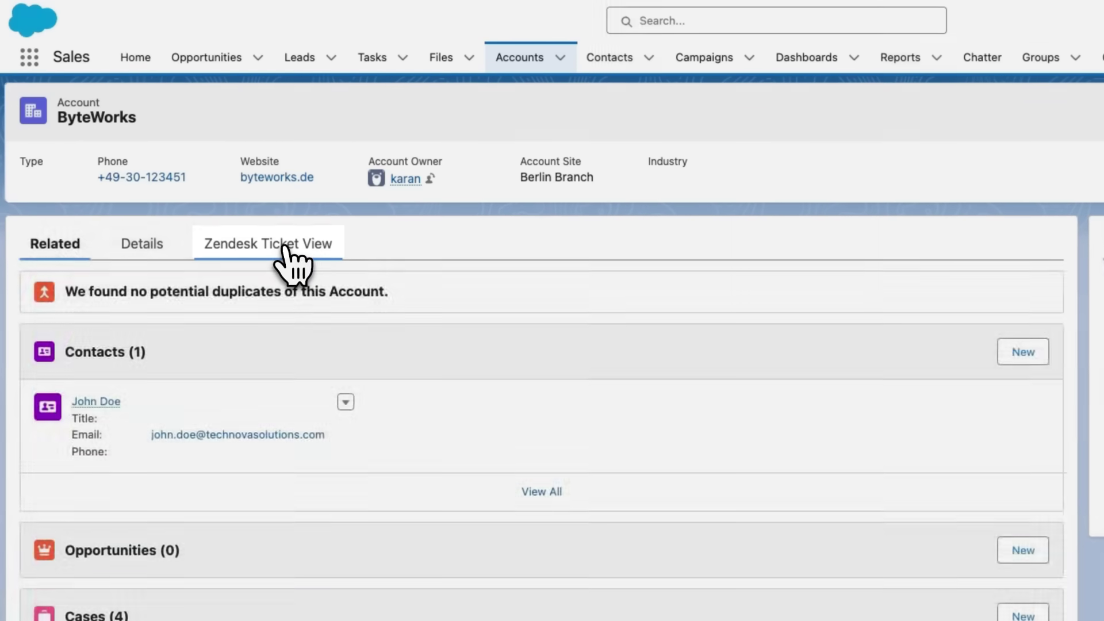
Filter ByteWorks' Zendesk Ticket View in Salesforce to Urgent priority tickets only.
left_click(284, 246)
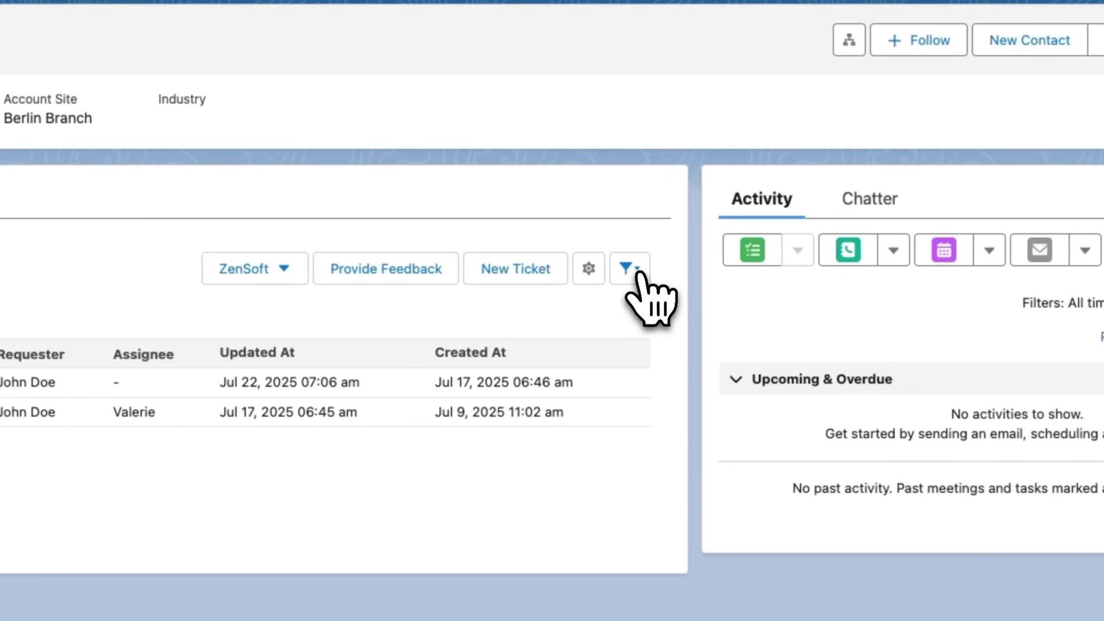
left_click(637, 275)
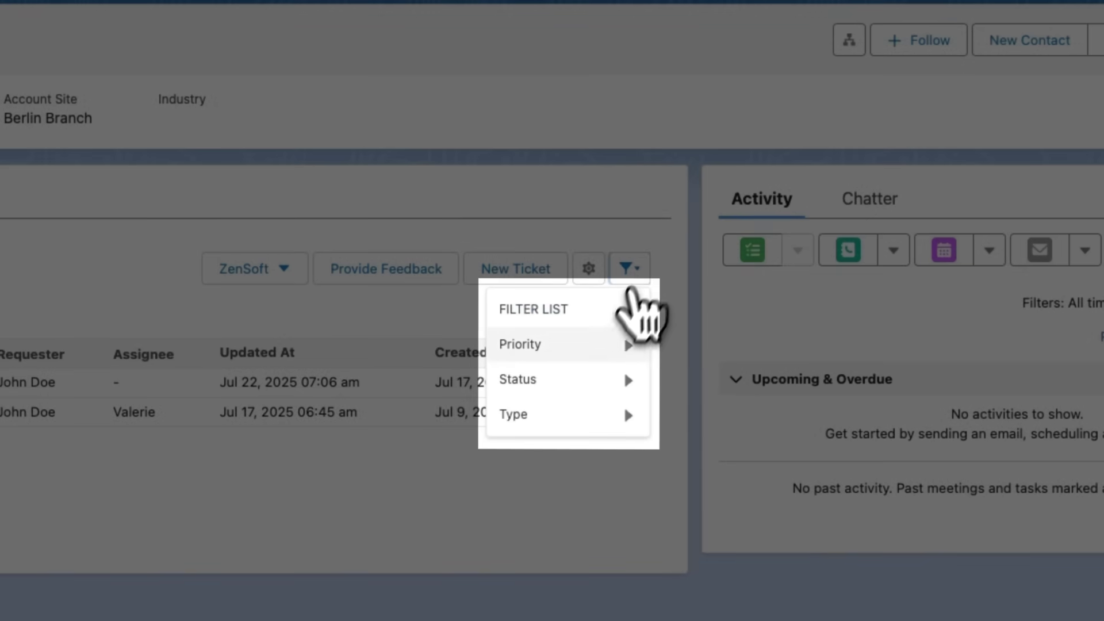
left_click(597, 347)
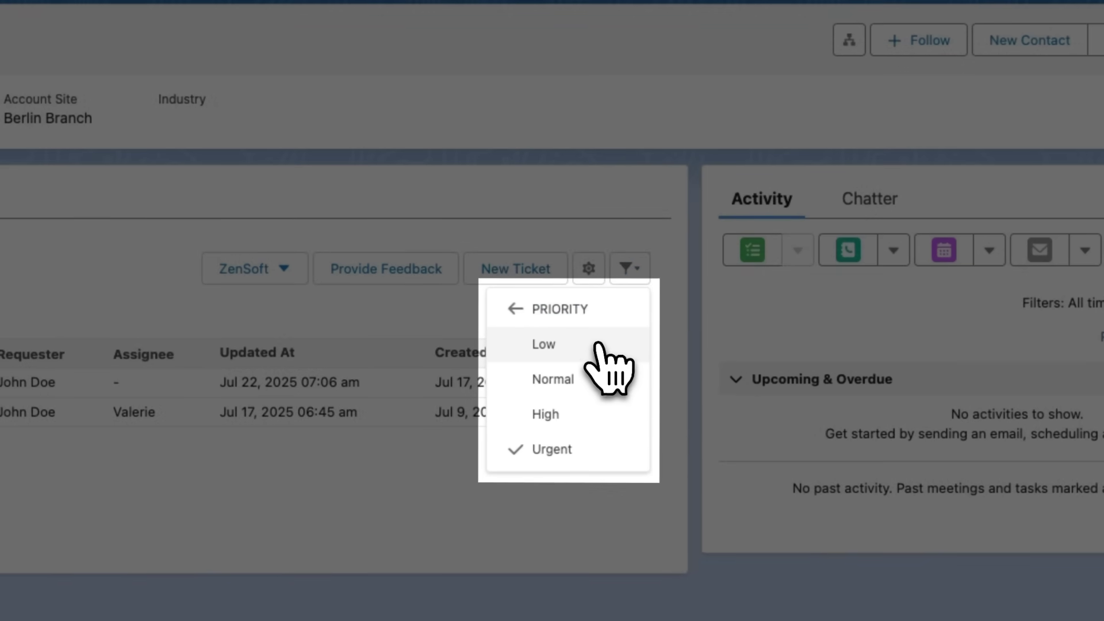
left_click(586, 417)
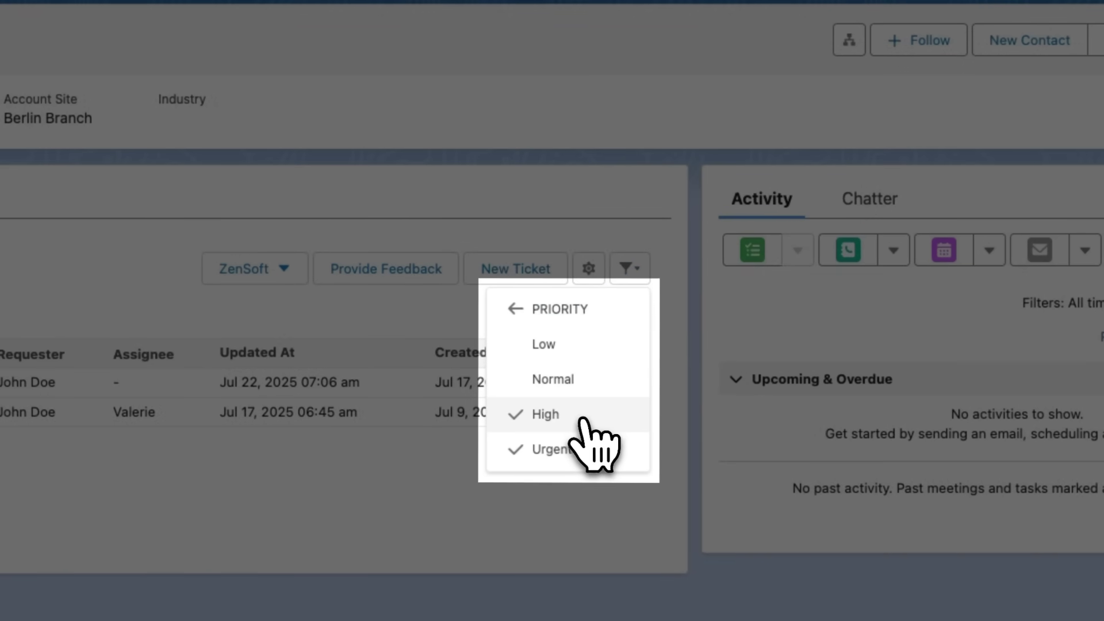
left_click(574, 421)
left_click(560, 449)
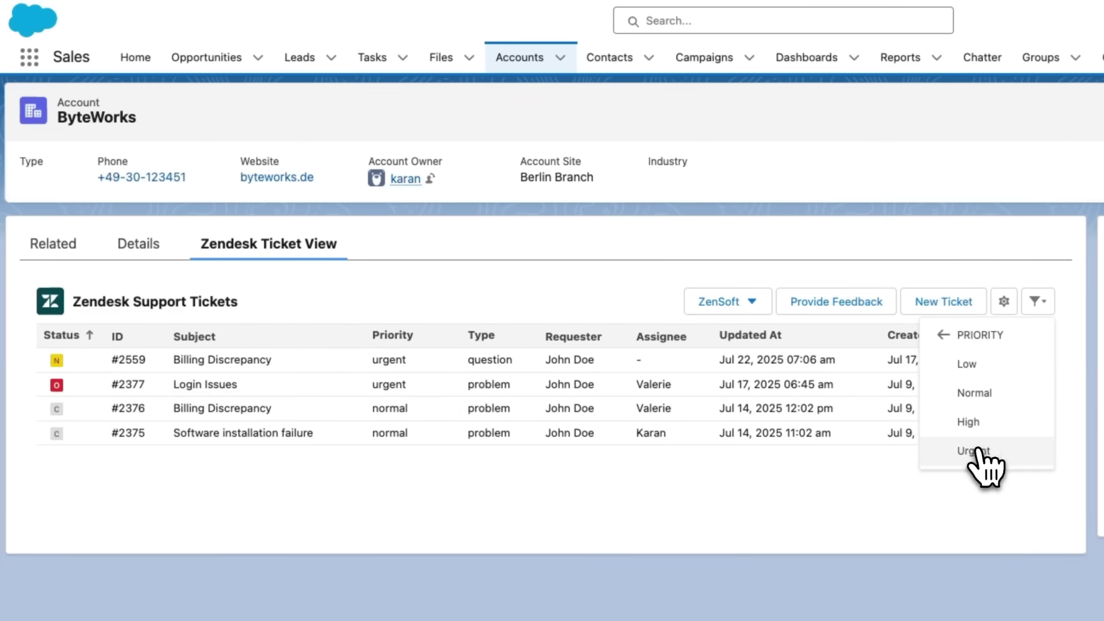
left_click(976, 452)
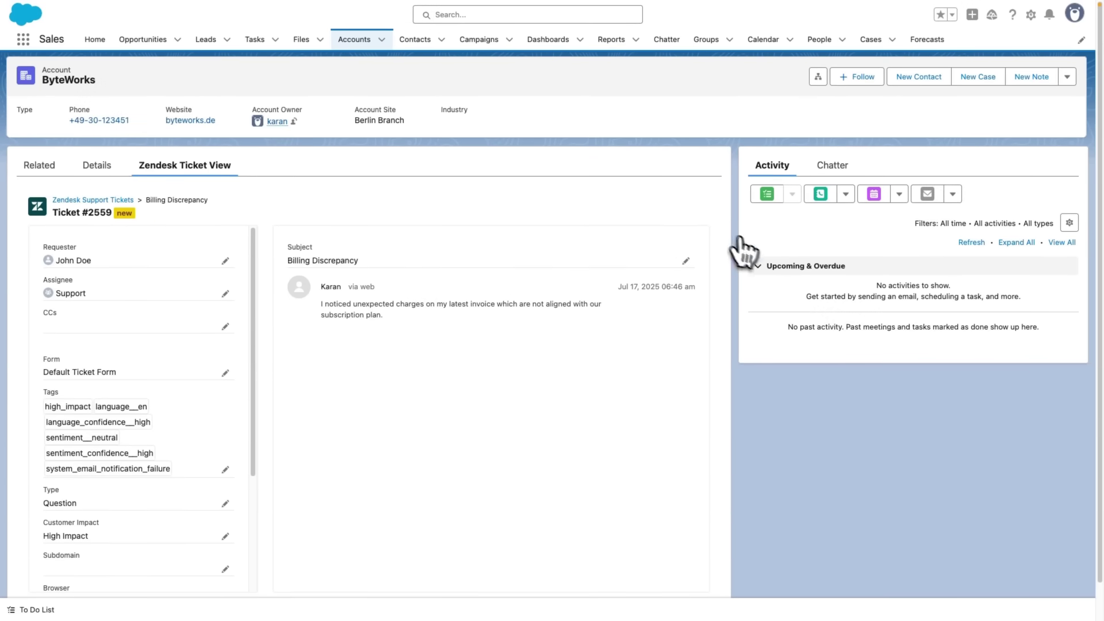
Edit ticket #2559 and draft the public reply 'Thanks for letting us know'.
left_click(925, 353)
left_click(543, 329)
type("Tha")
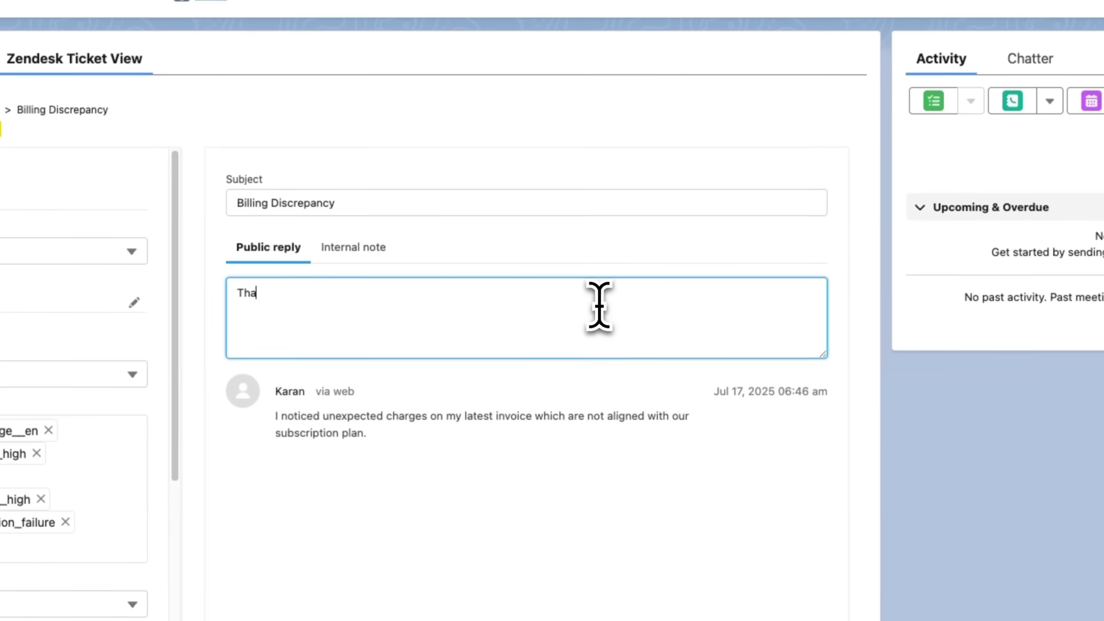
type("nks for letting us know")
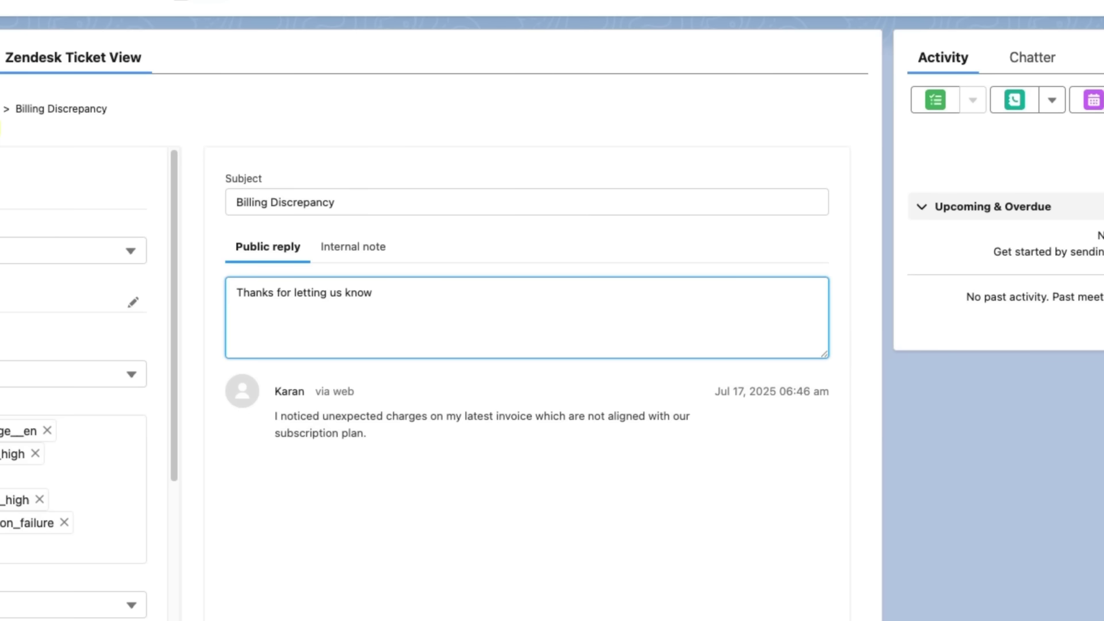